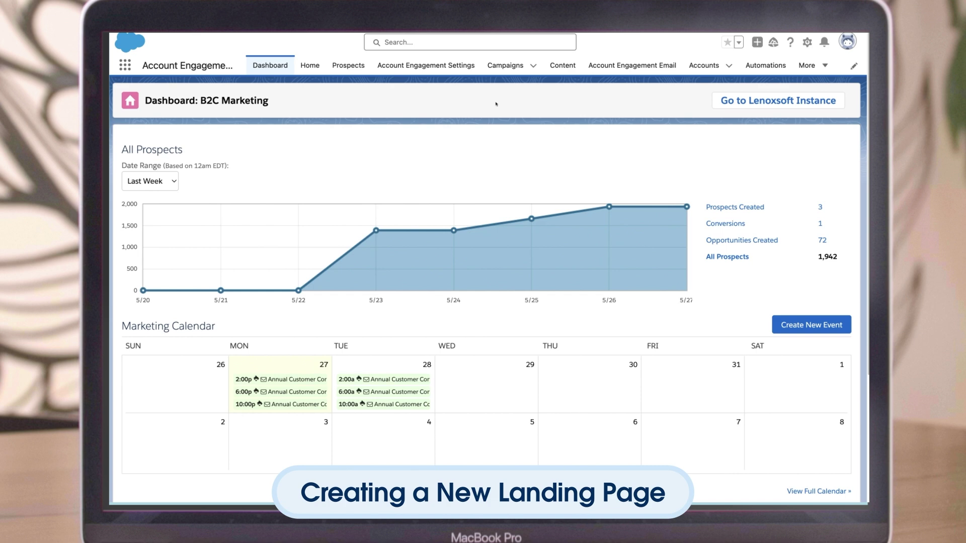
Start a new landing page named 'Event A Landing Page'
click(563, 68)
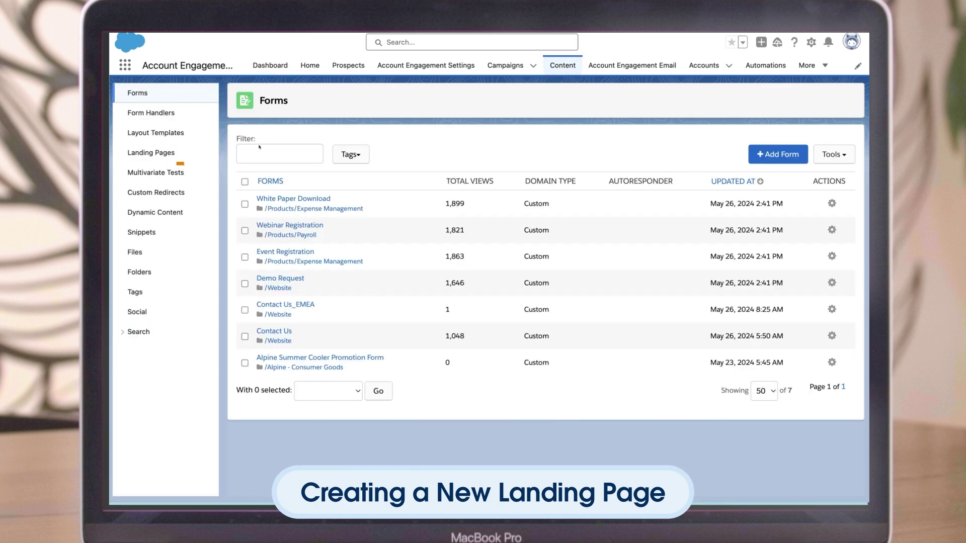
click(149, 156)
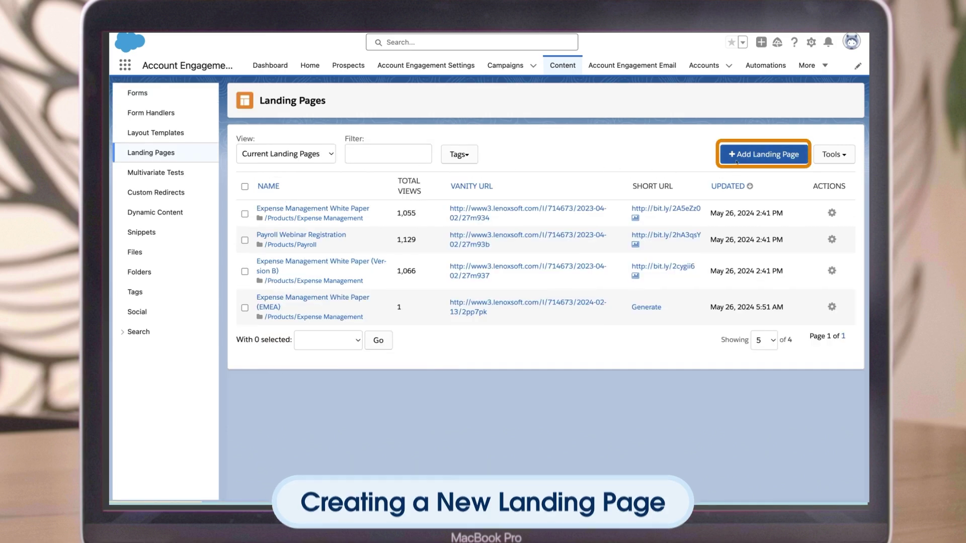
click(734, 158)
text(Event A Landing Page)
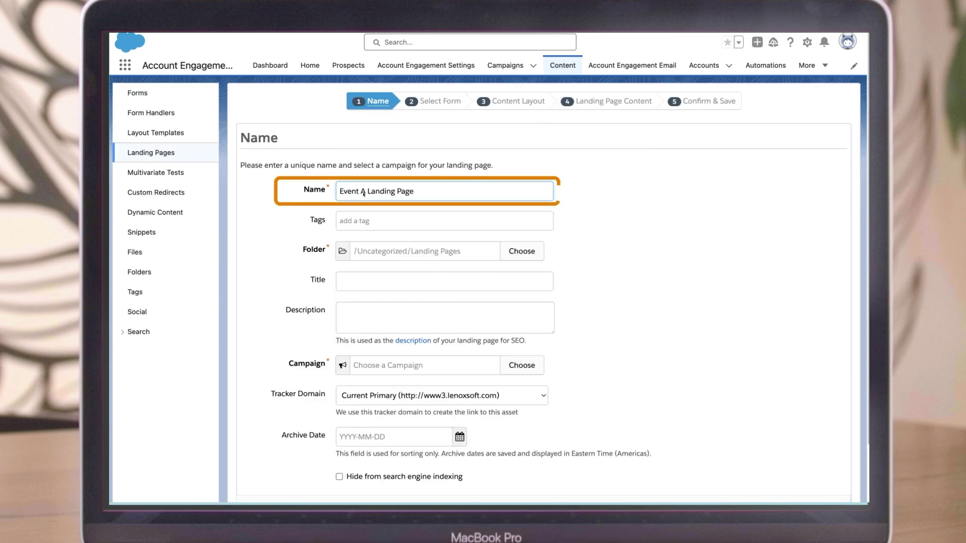
Tag the landing page with 'in-person events' and 'event a'
click(367, 221)
text(in-person events)
key(Return)
text(event a)
key(Return)
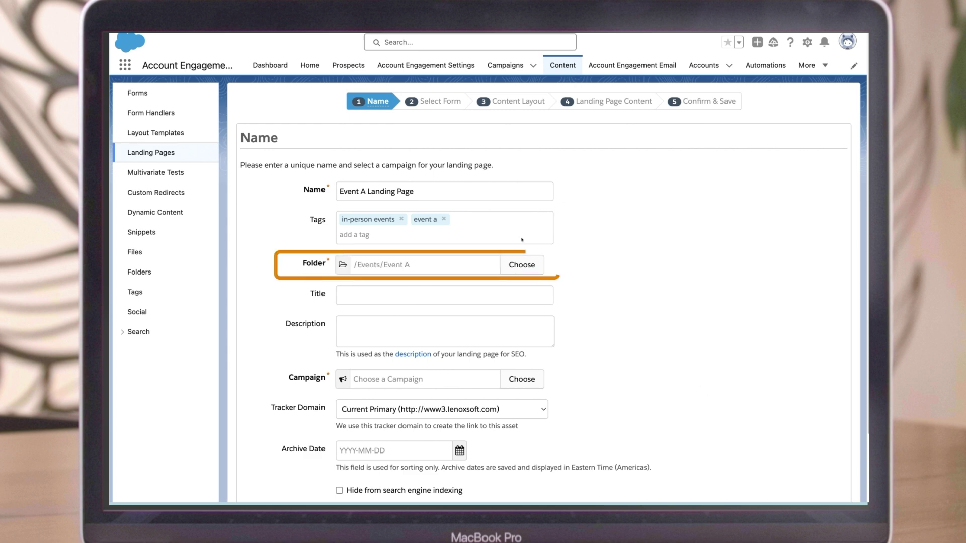
Set the page title to 'Get Ready for Event A' and paste in the description
click(450, 294)
text(Get Ready for Event A)
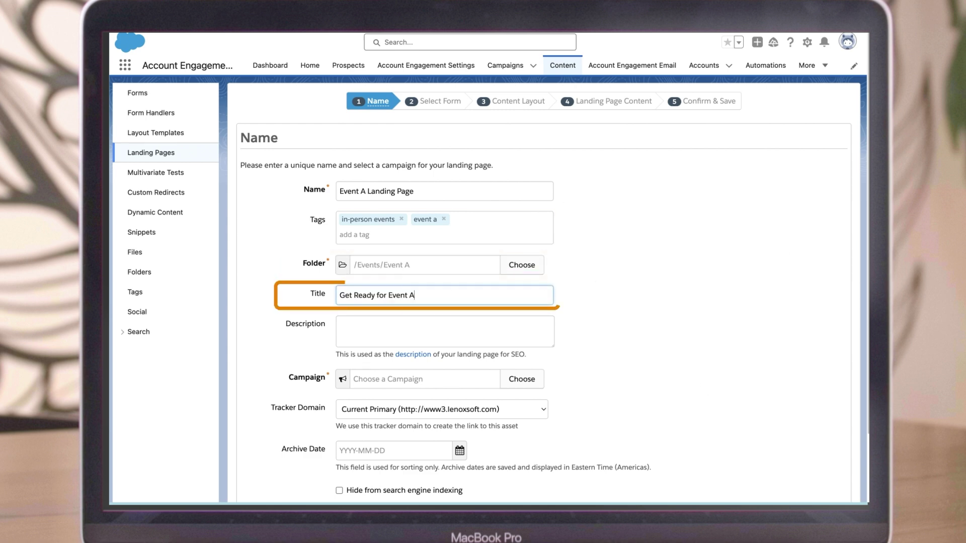
click(429, 325)
key(ctrl+v)
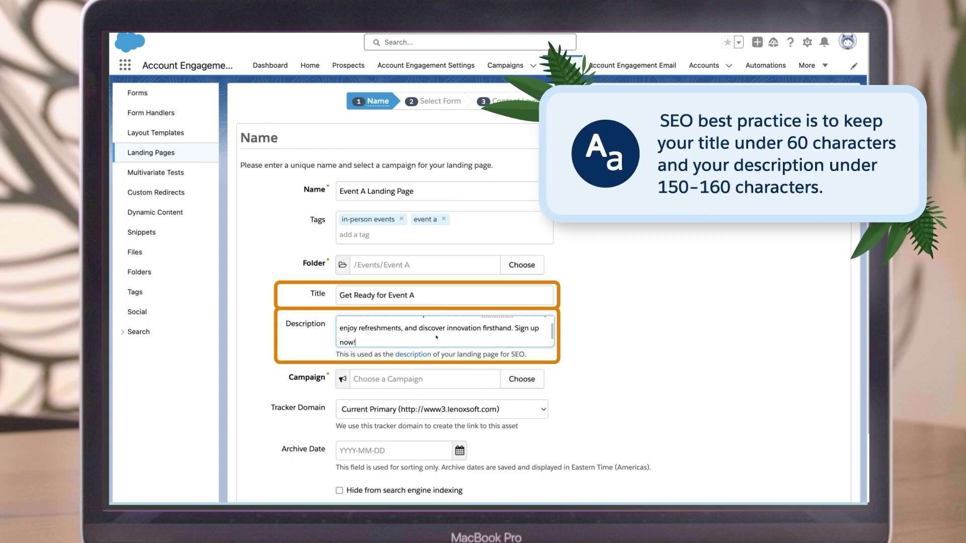
scroll(437, 337, up, 1)
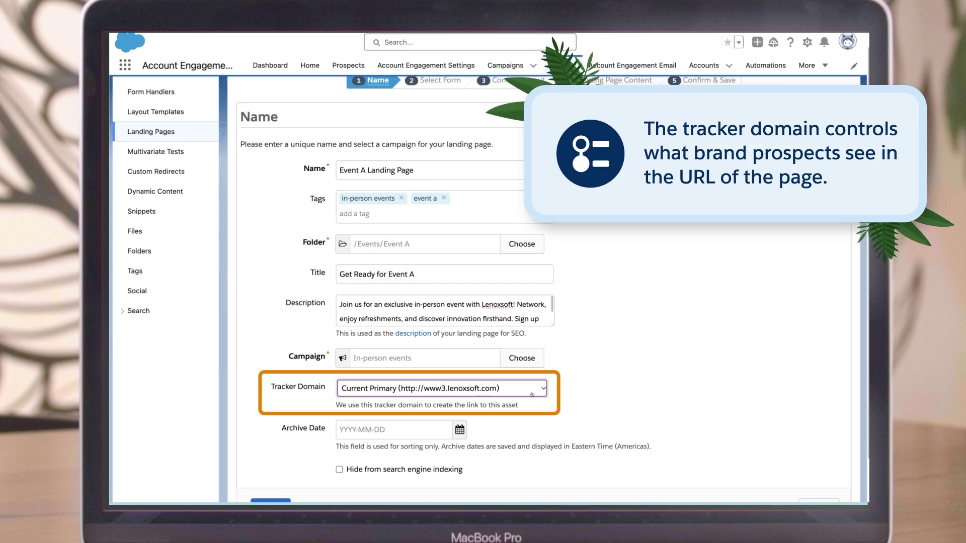
Leave the archive date empty and advance to the Select Form step
scroll(417, 424, down, 1)
click(416, 410)
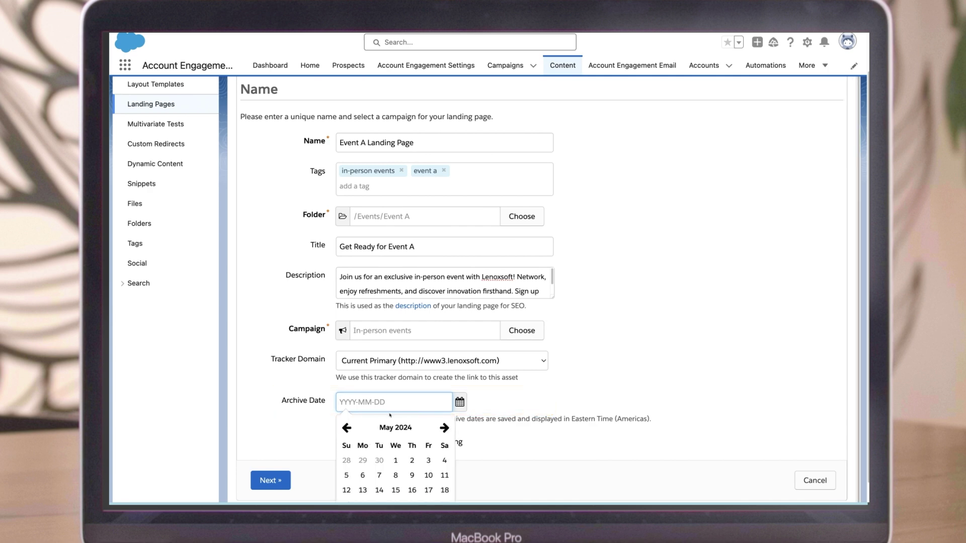
click(314, 418)
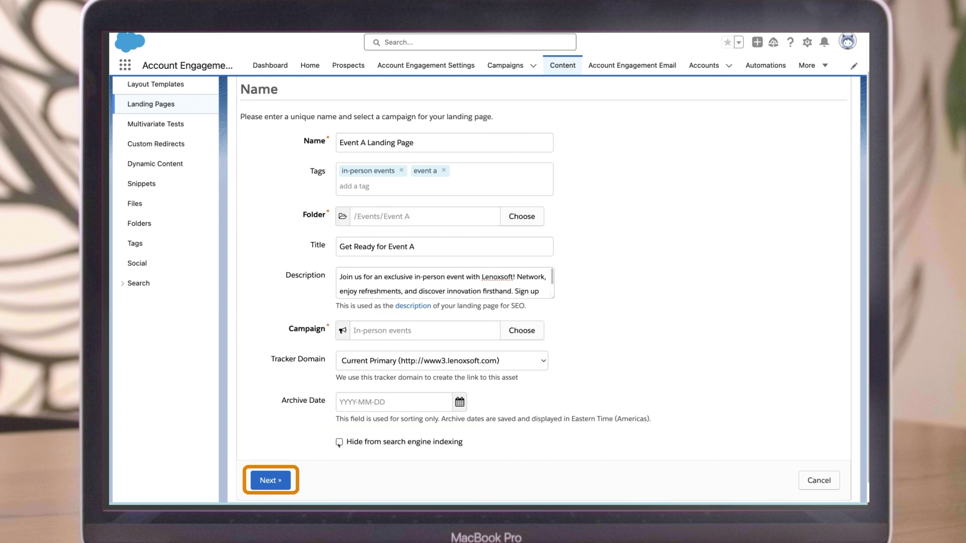
click(271, 481)
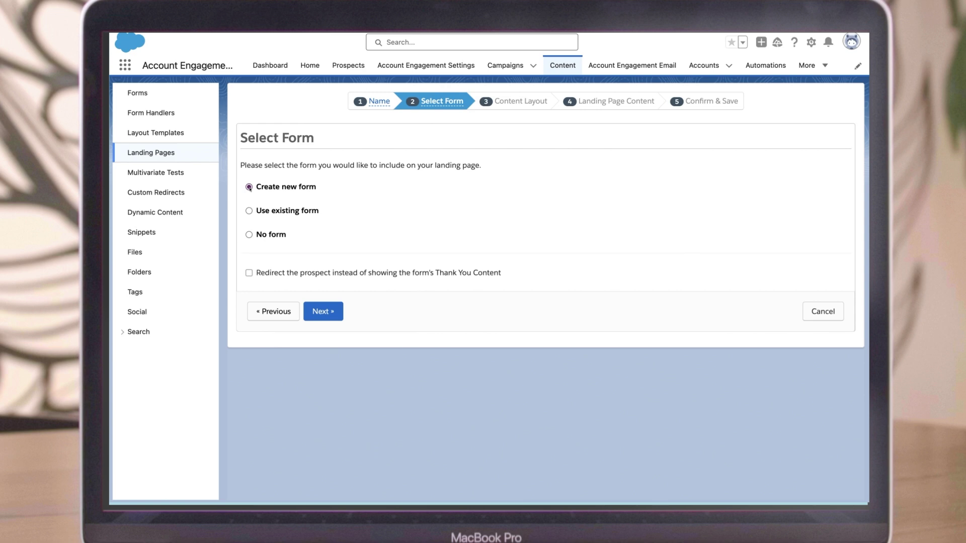
Use the existing Event Registration form and enable redirect after submission
click(249, 211)
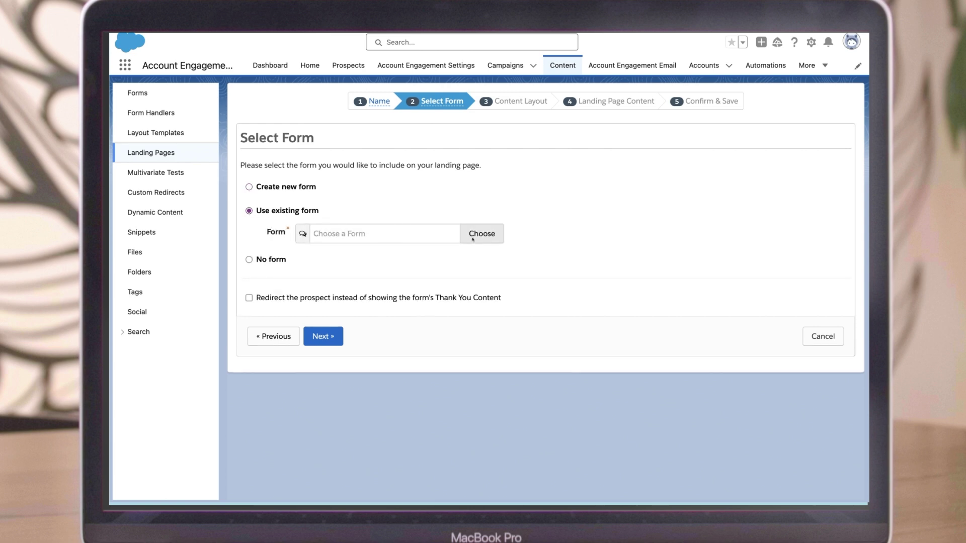
click(479, 233)
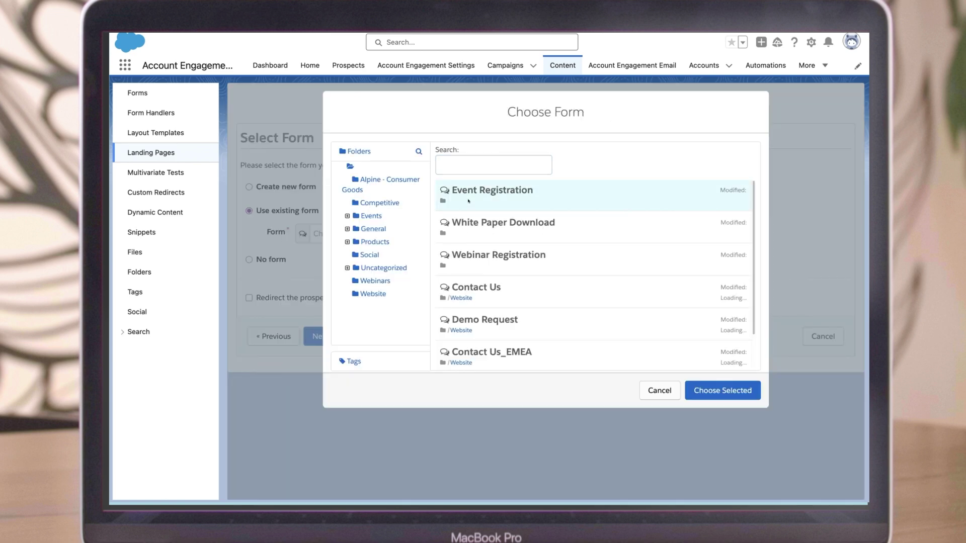
click(723, 395)
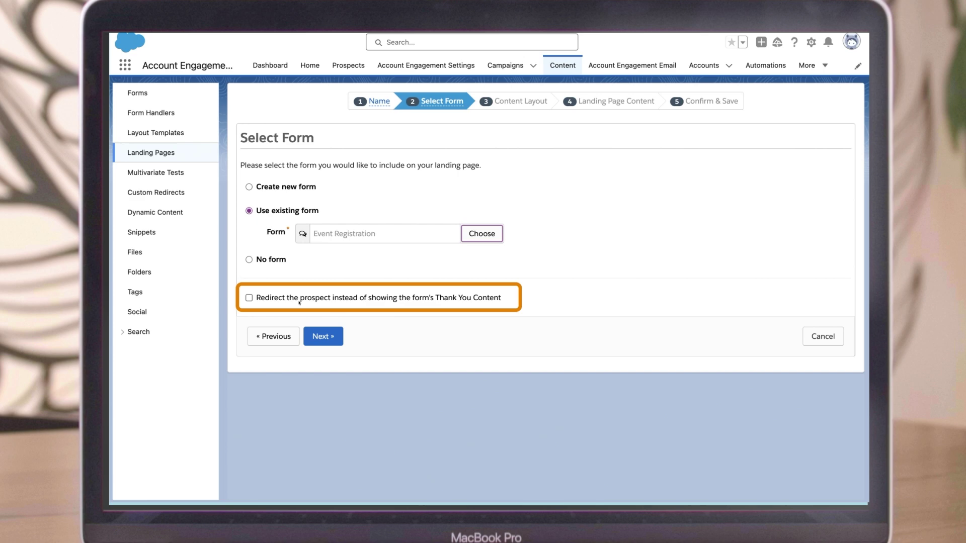
click(249, 298)
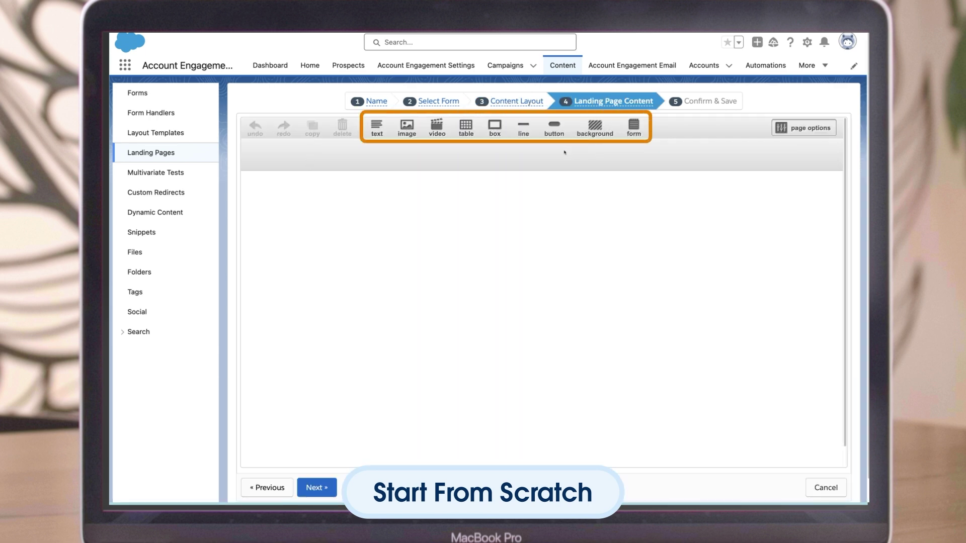
Insert the Email Header 1.jpg library image as an image block on the page
drag(394, 133, 456, 212)
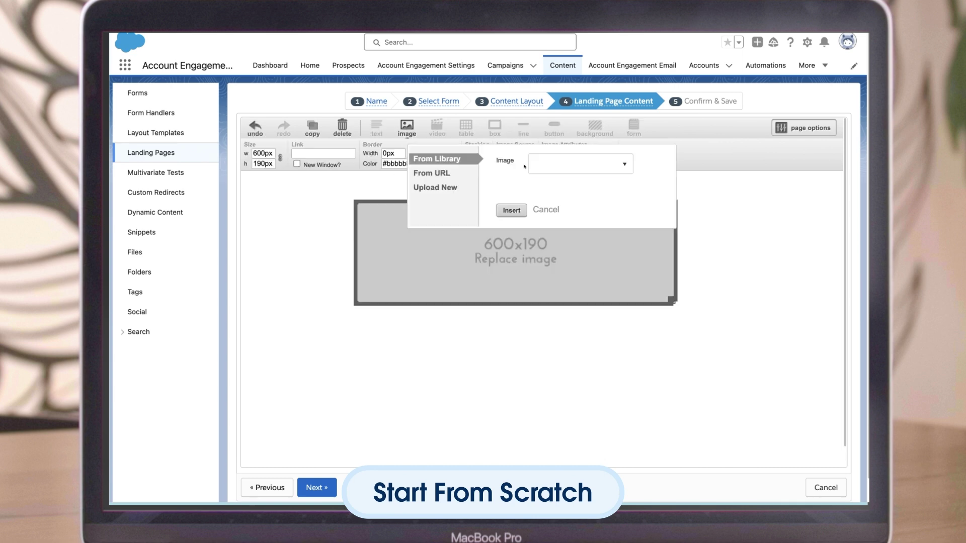
click(553, 164)
click(569, 205)
click(513, 211)
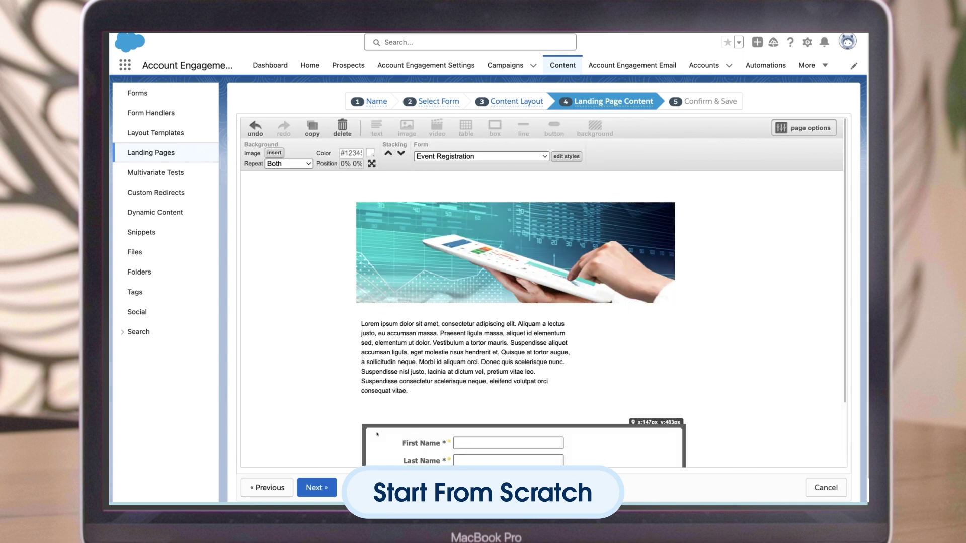
Add a button and position it beside the text block
click(554, 127)
click(640, 363)
drag(640, 363, 610, 327)
Set the page's default font to Georgia at 15px and continue to Confirm & Save
click(659, 274)
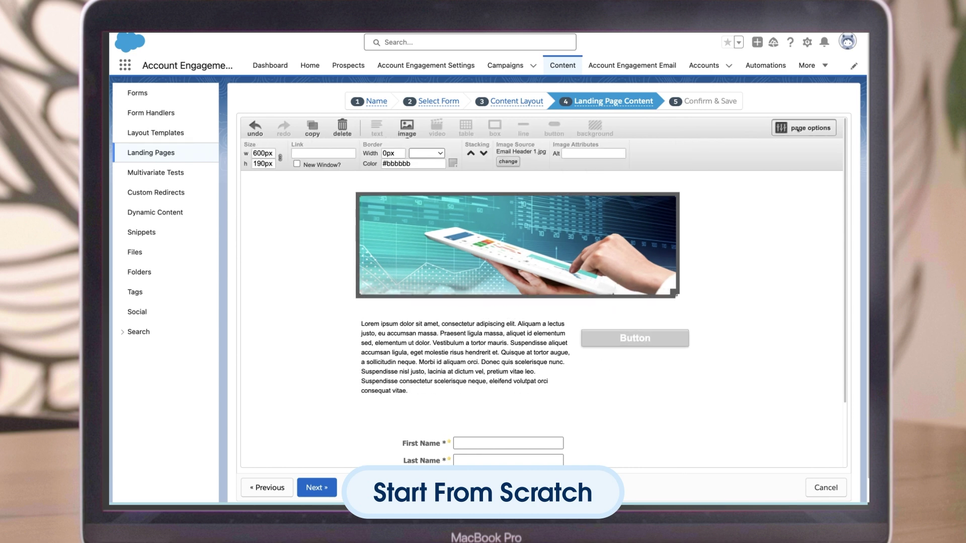
click(798, 129)
click(798, 162)
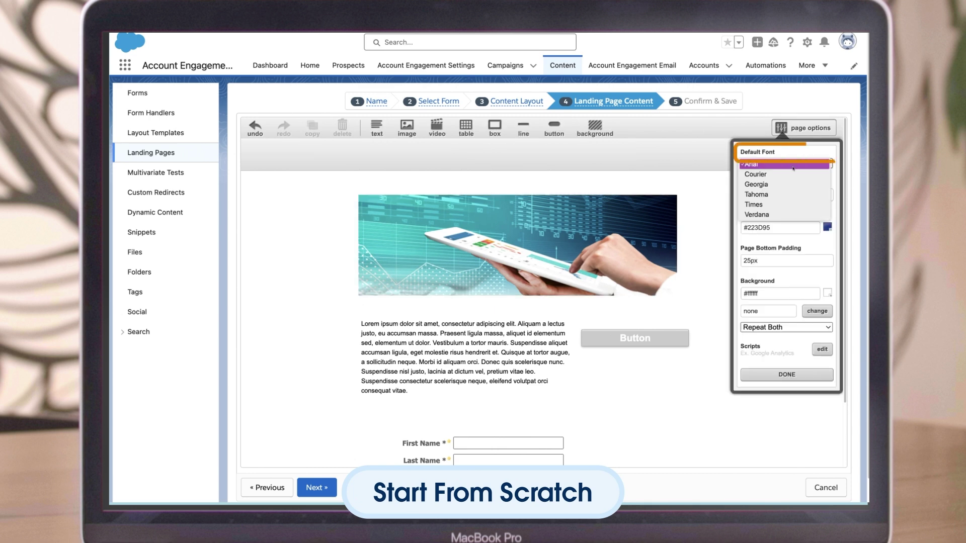
click(791, 185)
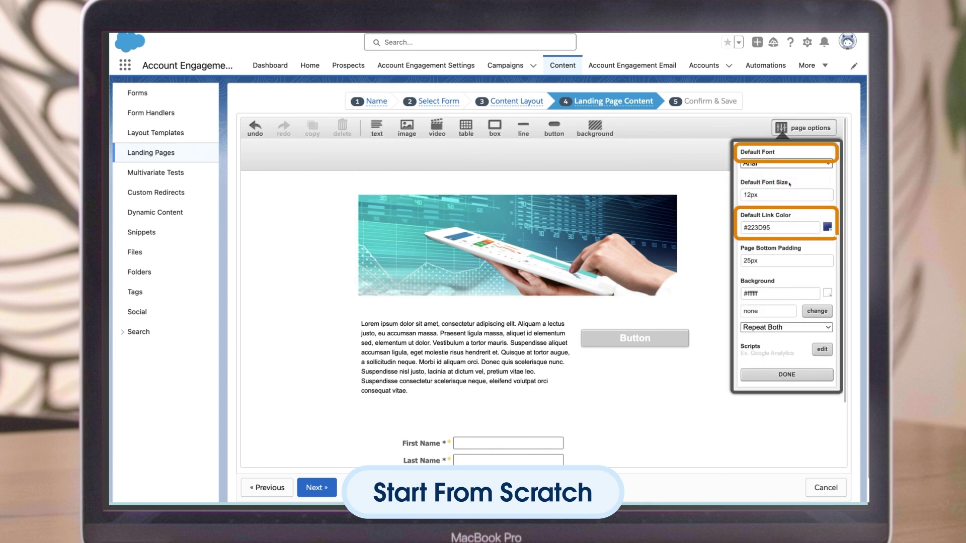
double_click(752, 195)
text(15px)
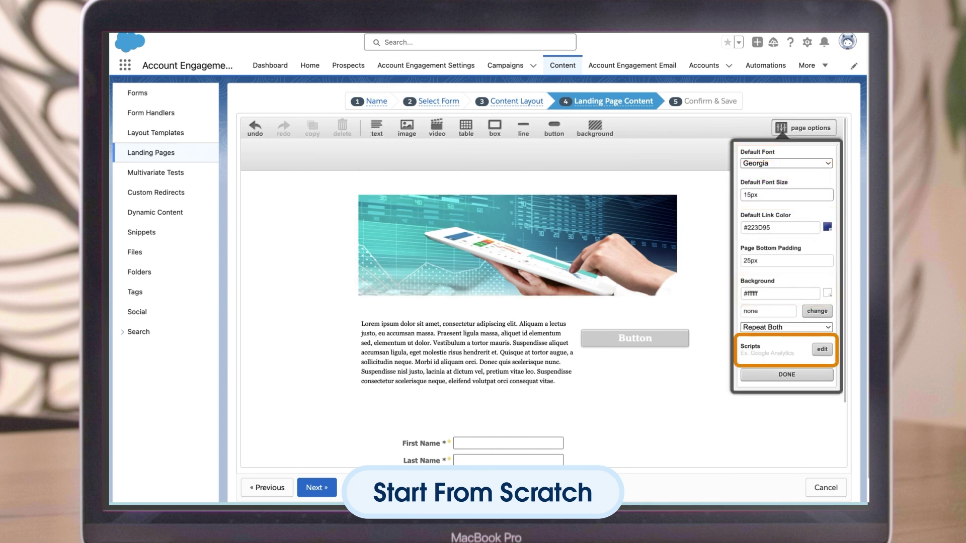
click(828, 293)
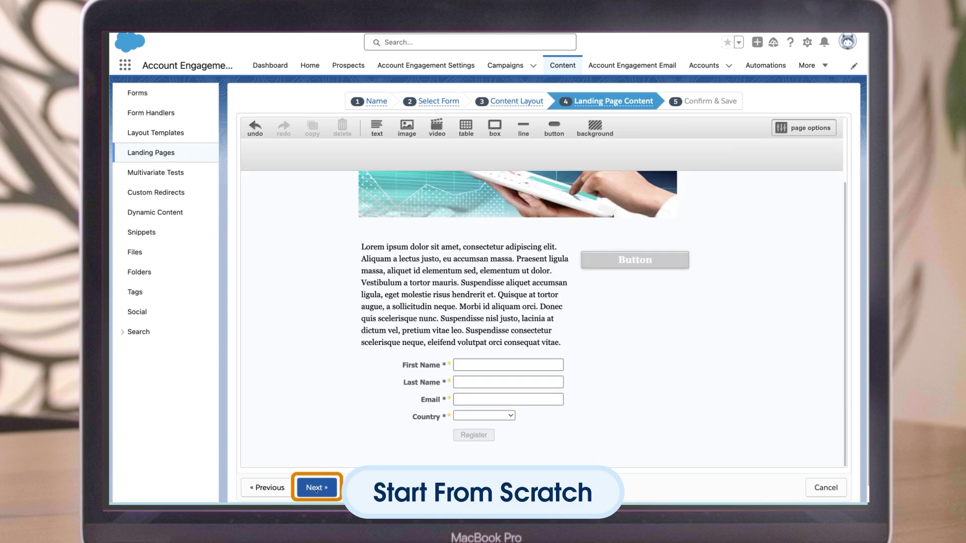
click(316, 488)
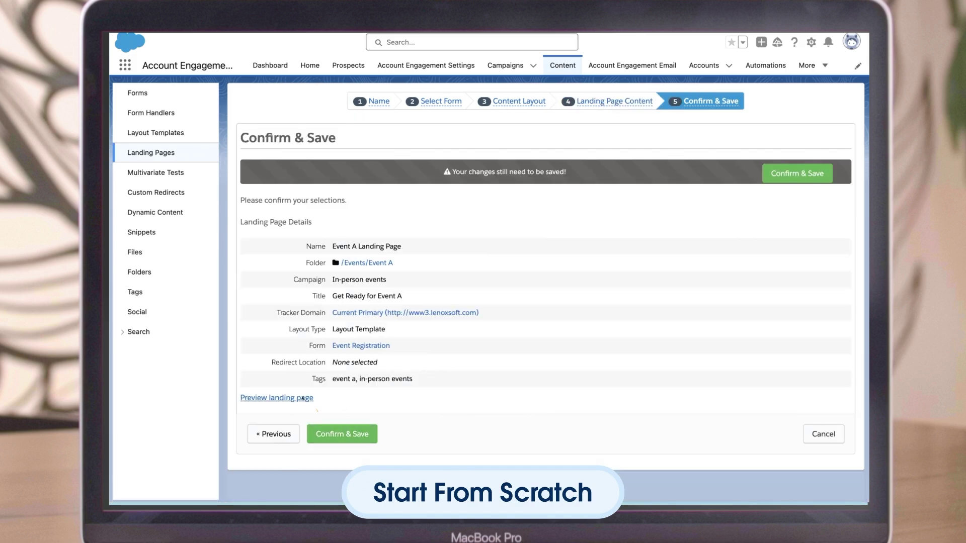
Preview the Event A landing page
click(289, 399)
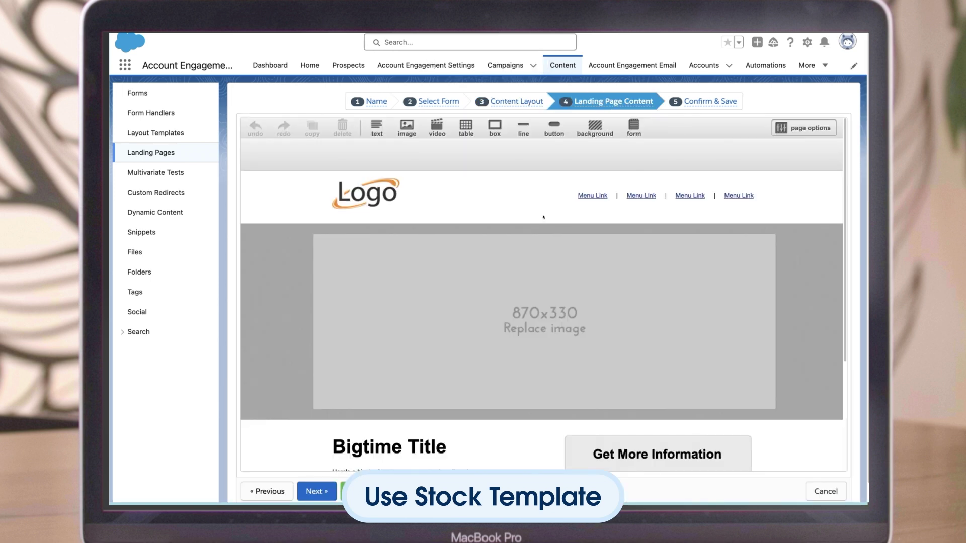
Replace the placeholder hero image with the LenoxSoft email header from the library
scroll(544, 217, down, 3)
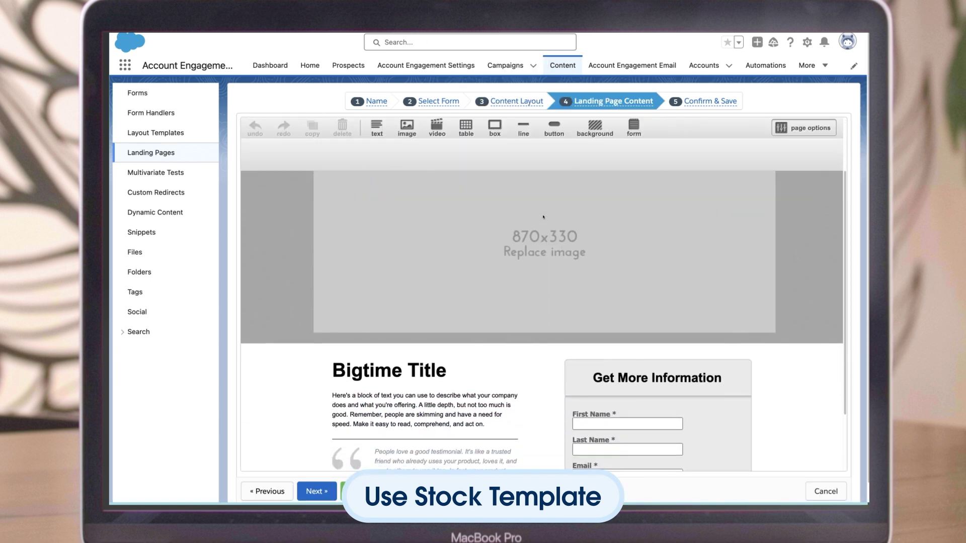
scroll(544, 217, down, 2)
scroll(543, 217, up, 5)
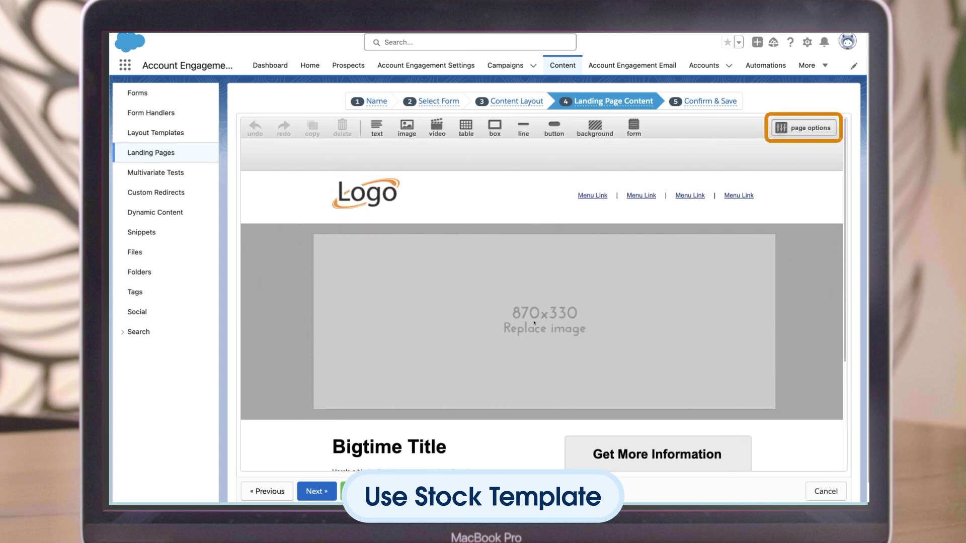
click(796, 128)
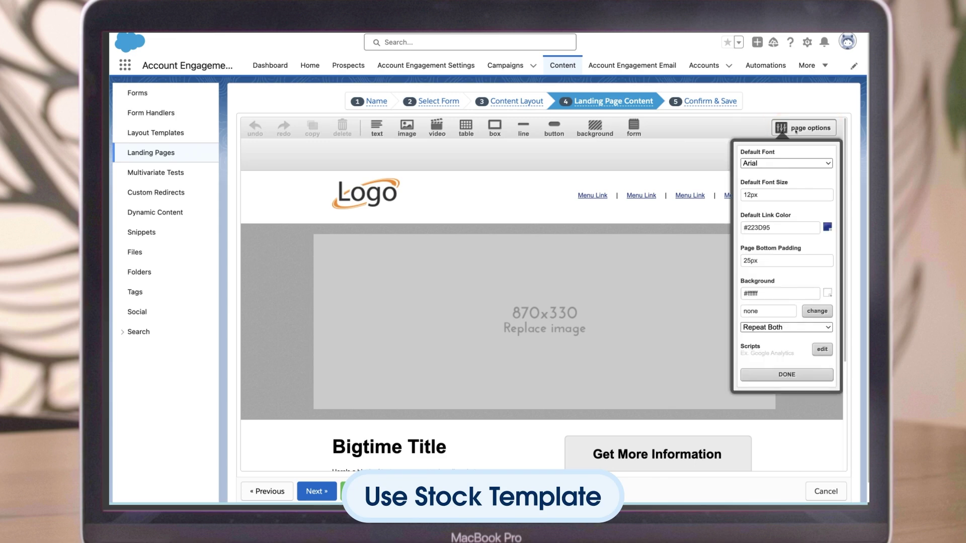
click(799, 163)
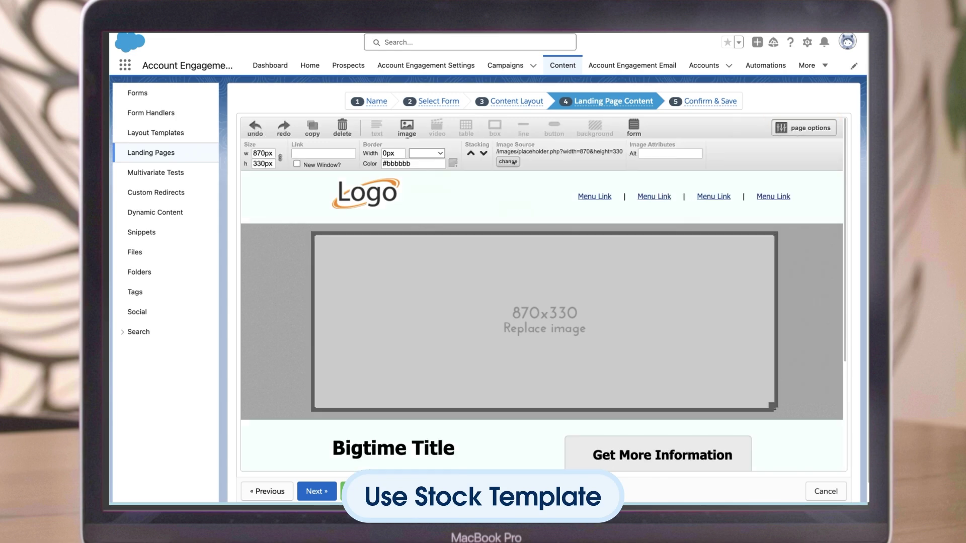
click(560, 156)
click(560, 164)
click(564, 229)
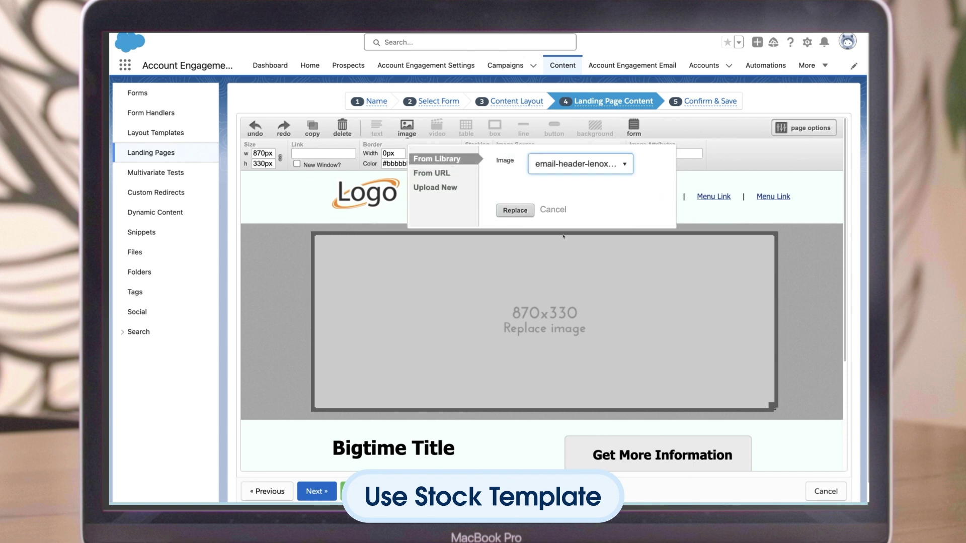
click(515, 211)
Widen the Bigtime Title text block so its text reflows
scroll(503, 312, down, 5)
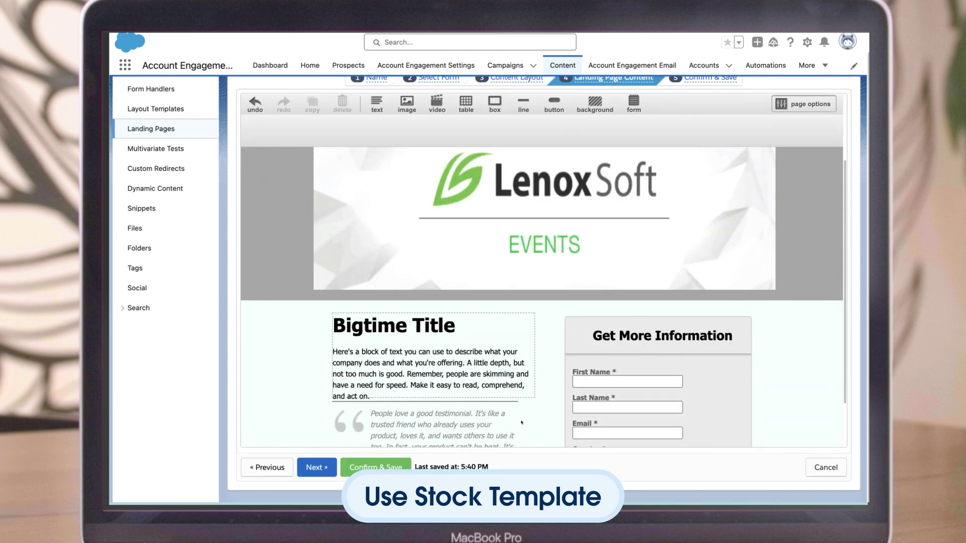
click(503, 318)
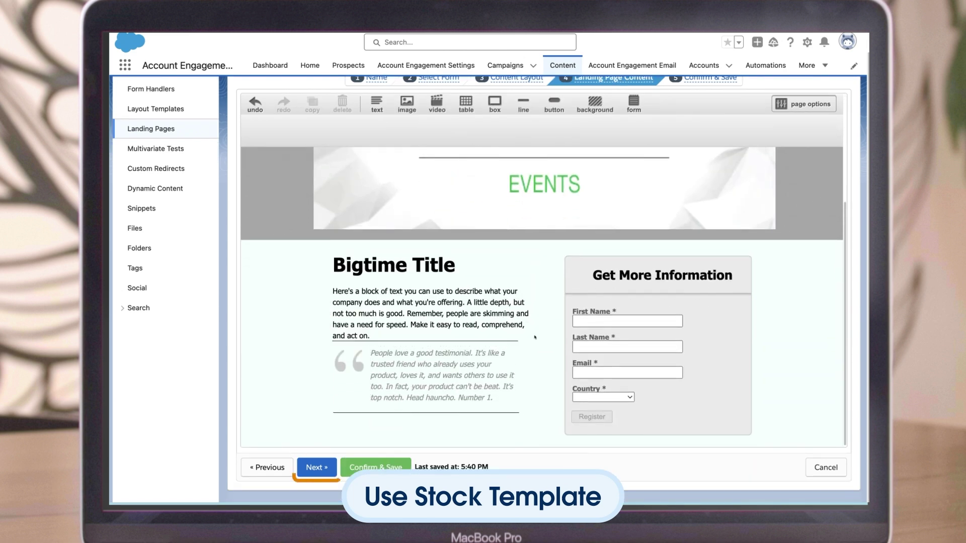
click(528, 329)
drag(533, 336, 545, 329)
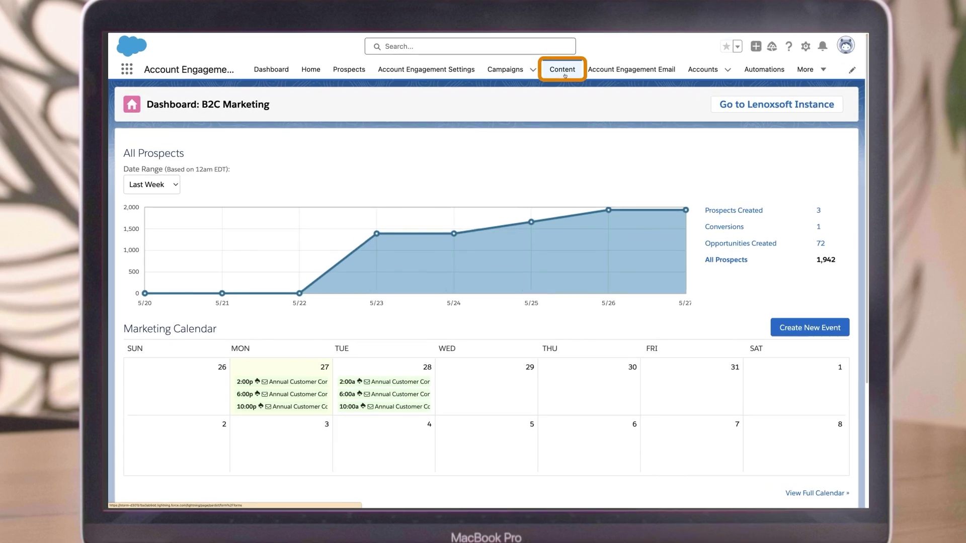
Add a layout template under Content > Layout Templates named 'Event A - General'
click(547, 94)
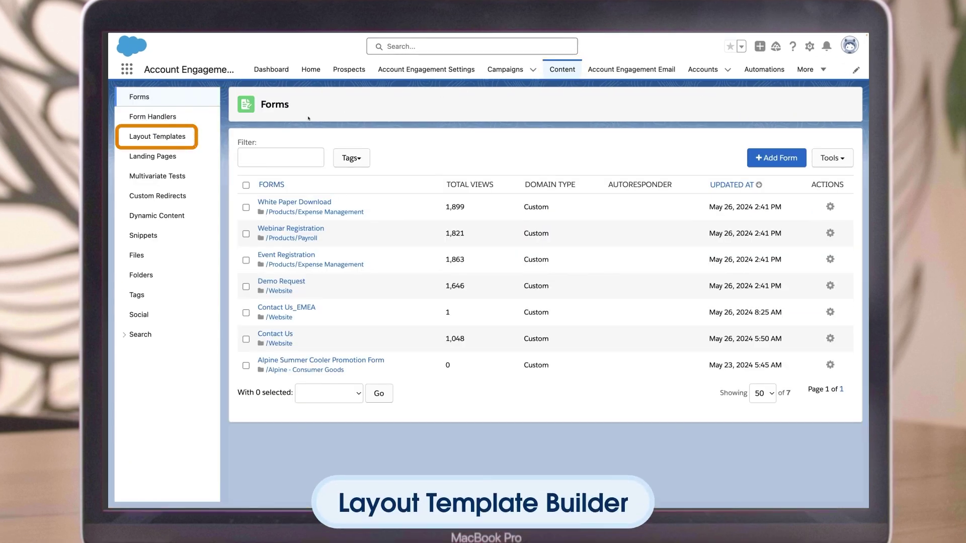
click(157, 136)
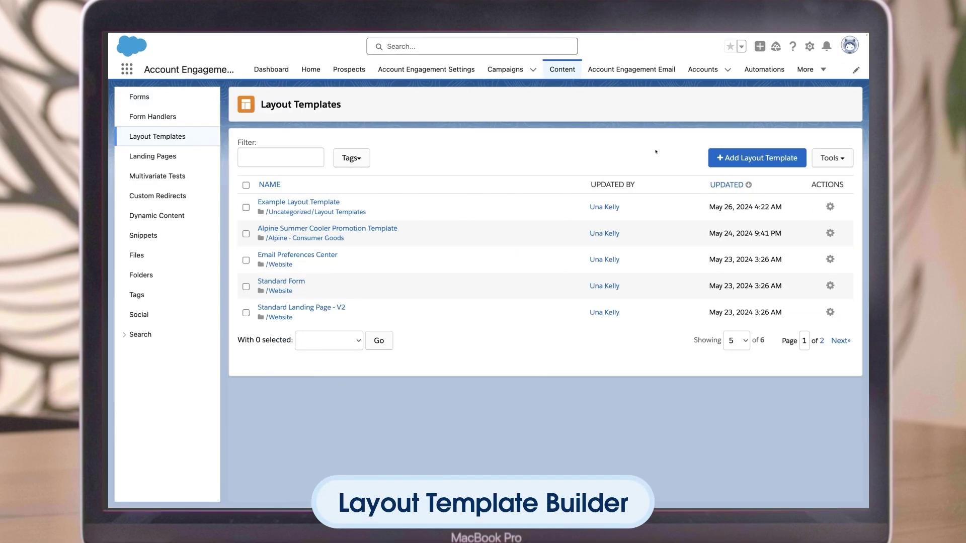
click(747, 163)
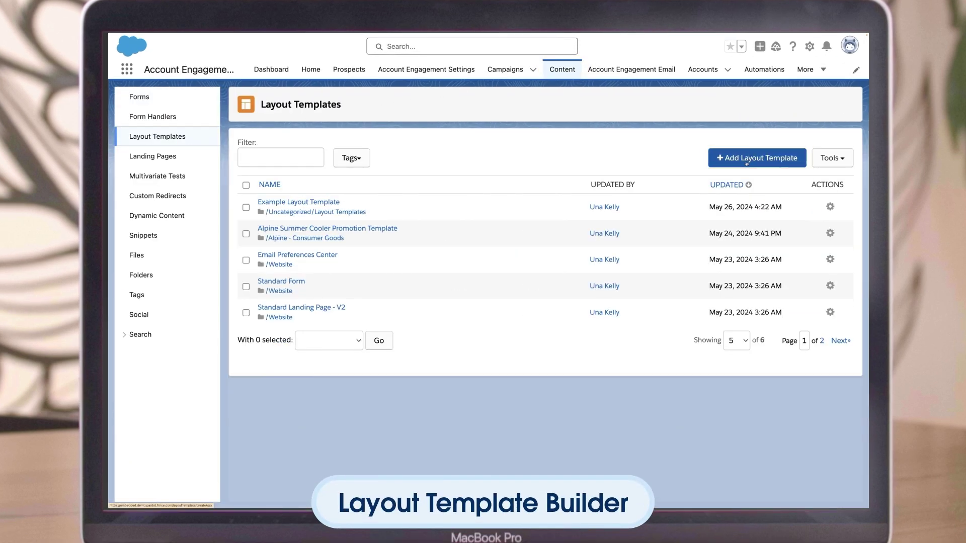
text(Event A - General)
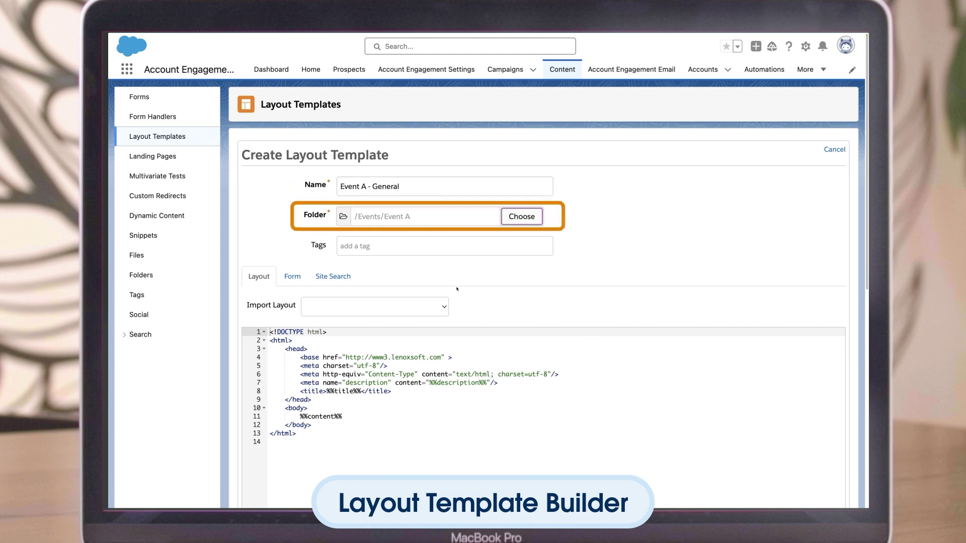
Tag the template 'event a' and review its Form, Site Search and Layout code tabs
text(event a)
key(Return)
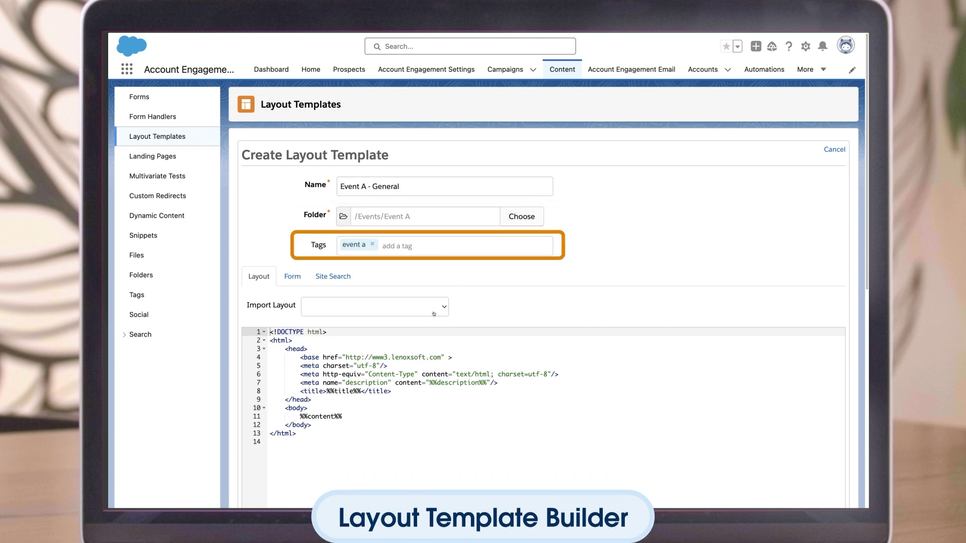
click(292, 276)
click(326, 278)
click(274, 277)
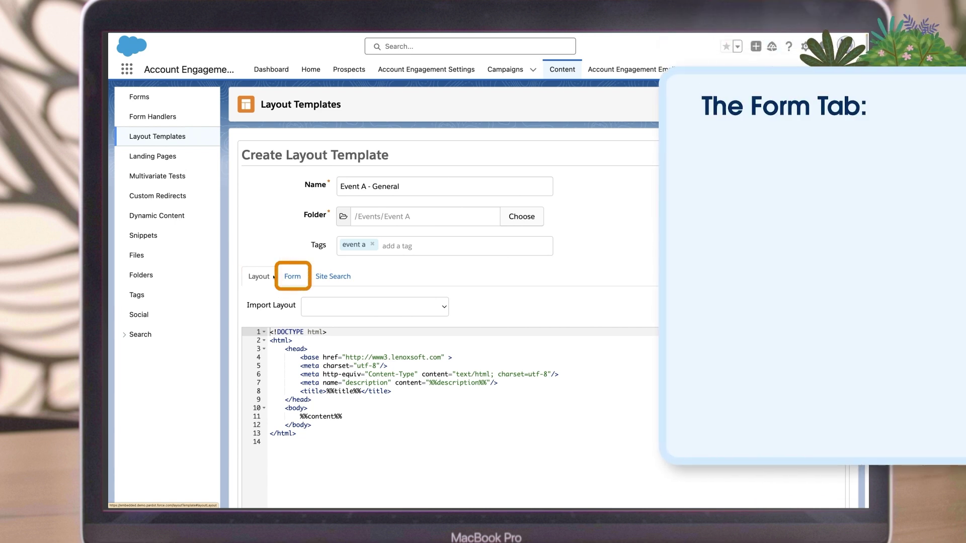
click(293, 277)
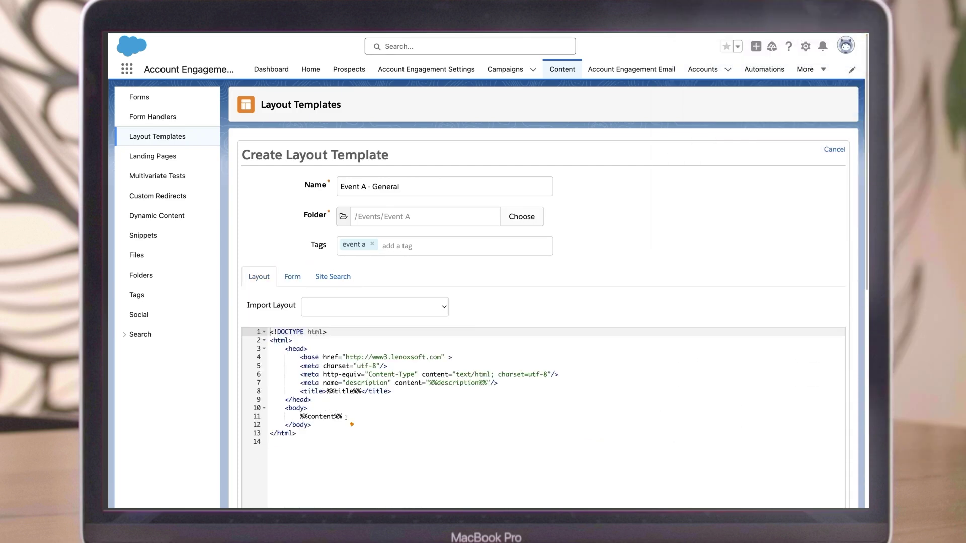
Highlight the %%content%%, %%title%% and %%description%% placeholders and set Import Layout to From URL
drag(346, 417, 301, 417)
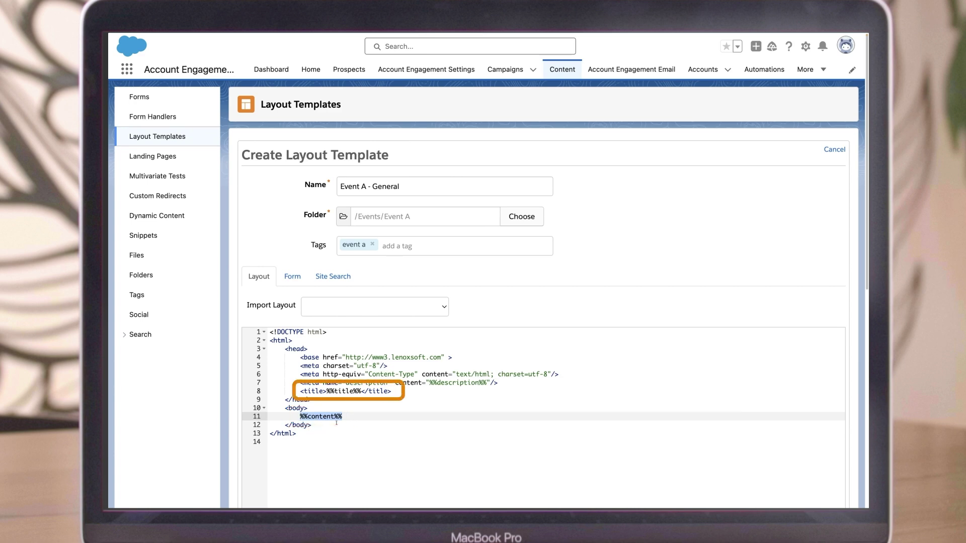
drag(362, 391, 331, 392)
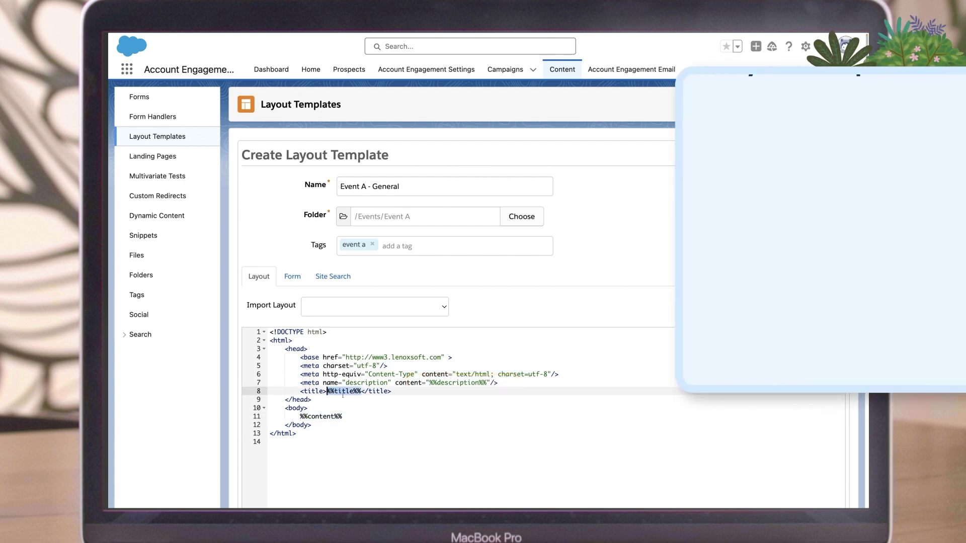
drag(487, 383, 429, 383)
click(347, 314)
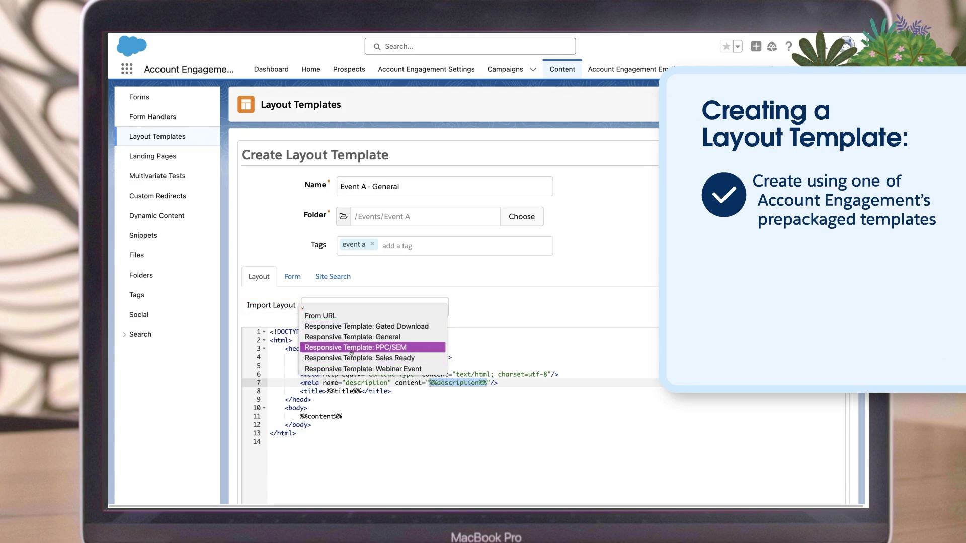
click(334, 316)
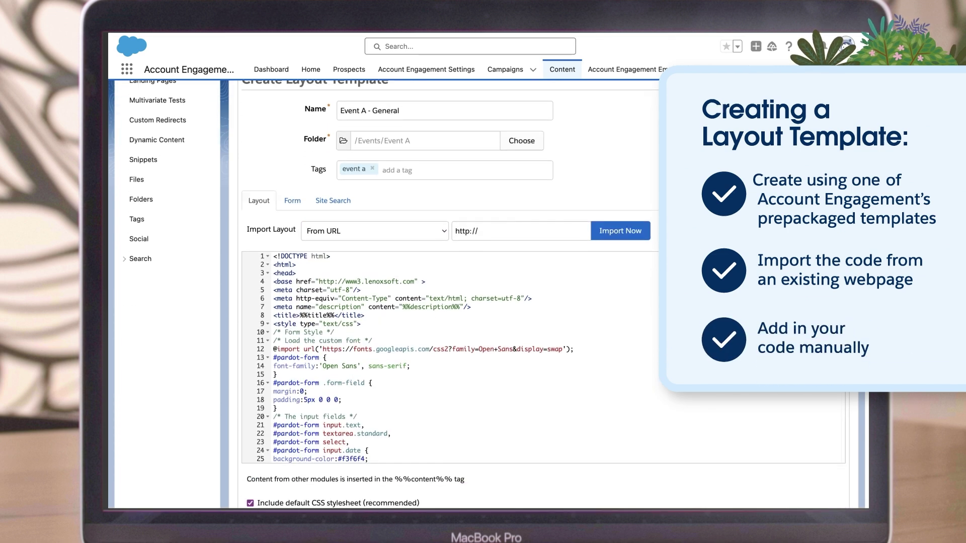
Preview the Event A - General layout template's changes and save it
scroll(857, 360, down, 3)
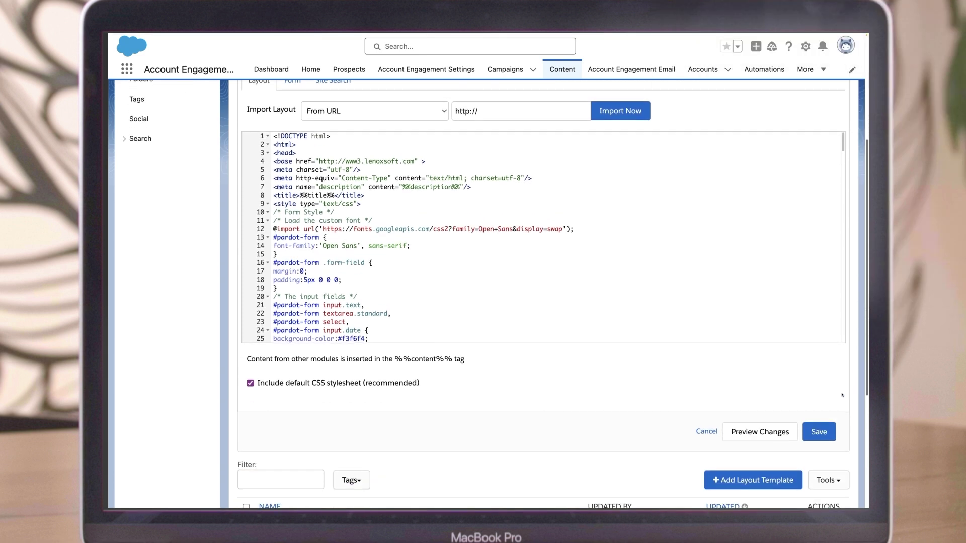
click(771, 439)
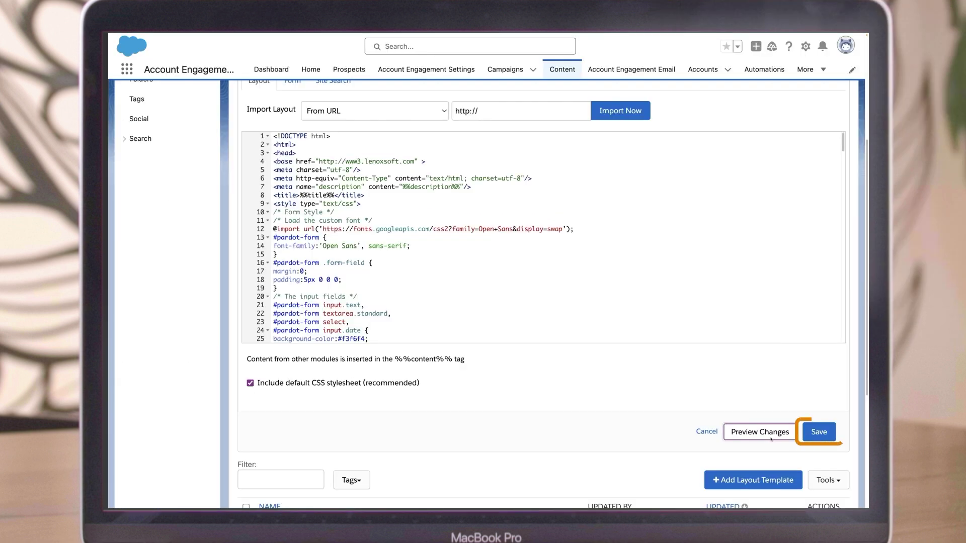
click(819, 433)
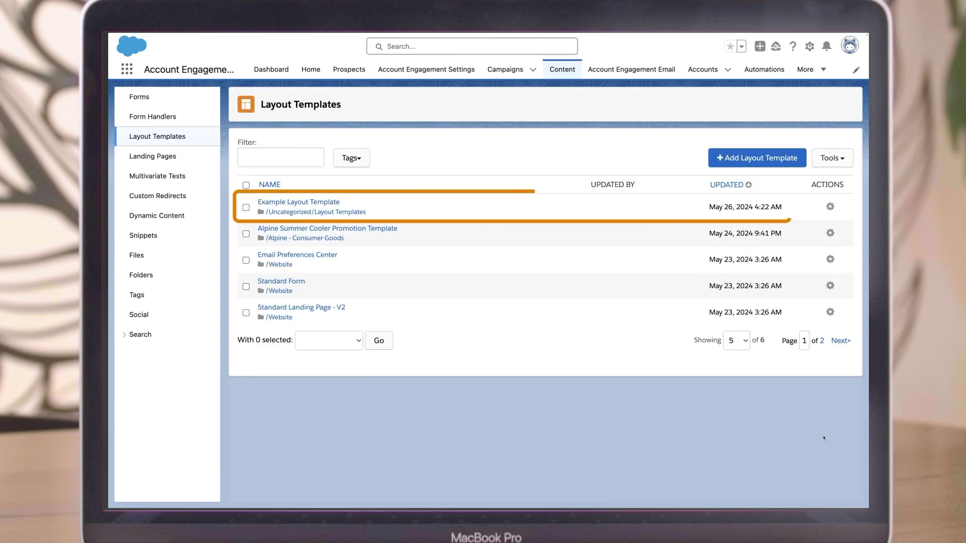